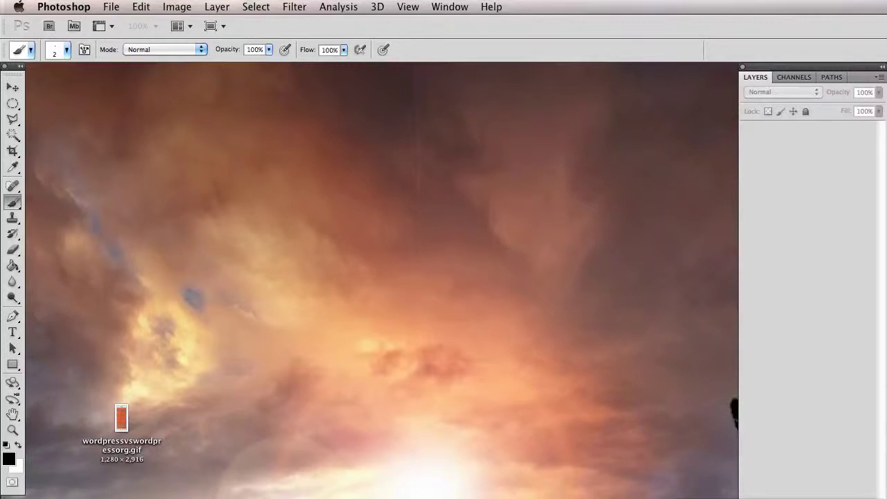
# Show the Actions panel and dock it in the workspace
pyautogui.press('Tab')
pyautogui.press('Tab')
pyautogui.click(437, 7)
pyautogui.click(435, 102)
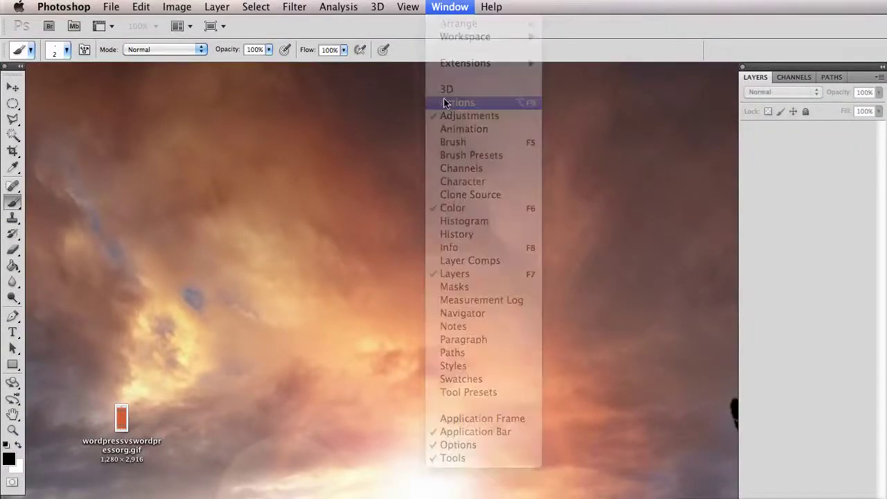
pyautogui.moveTo(800, 110); pyautogui.dragTo(622, 77)
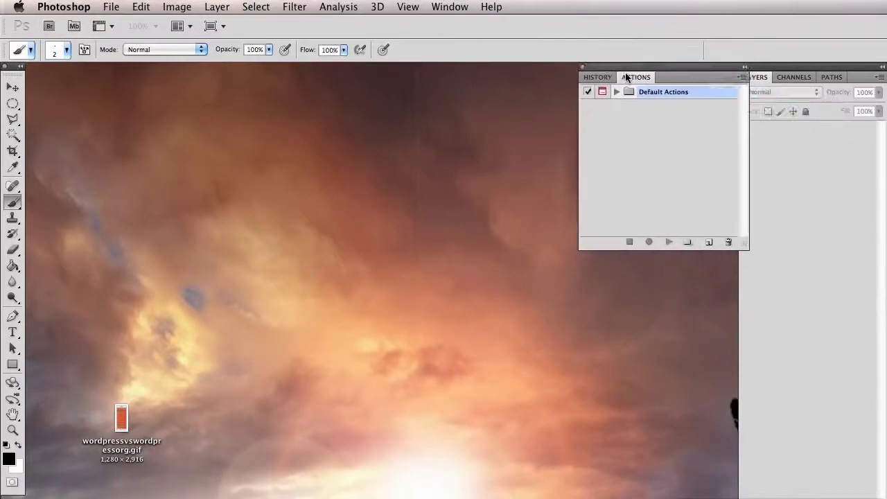
# Load the Web Photo SIZER.atn action set from the Desktop into the Actions panel
pyautogui.click(741, 78)
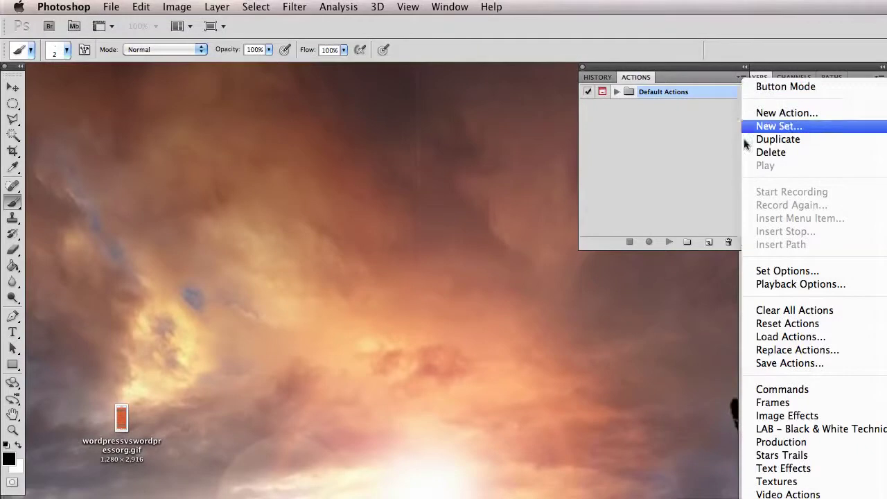
pyautogui.click(796, 337)
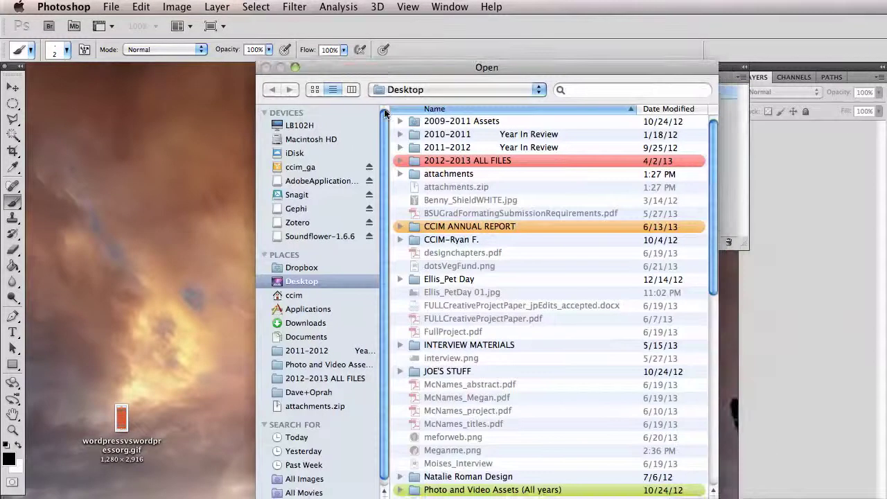
pyautogui.click(670, 109)
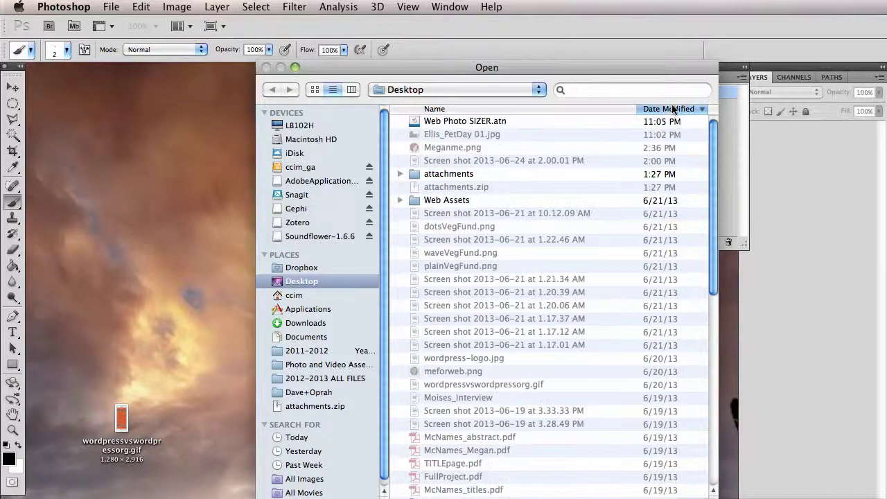
pyautogui.click(494, 123)
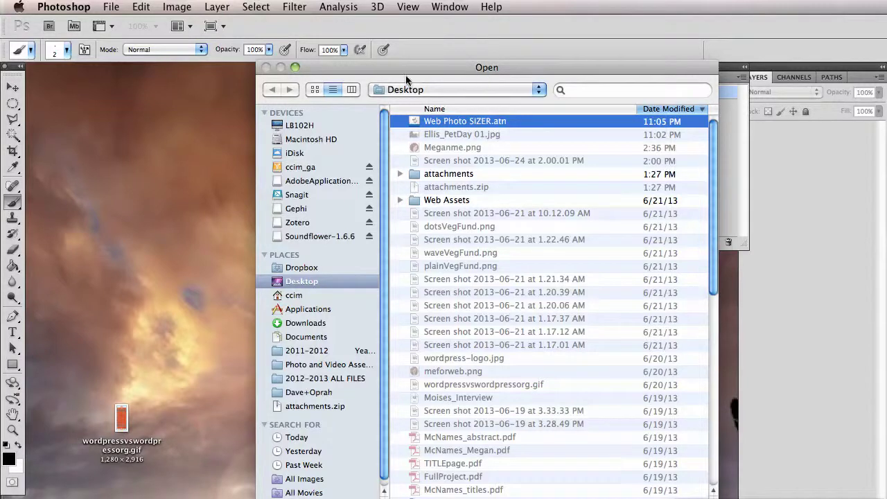
pyautogui.moveTo(404, 75); pyautogui.dragTo(298, 72)
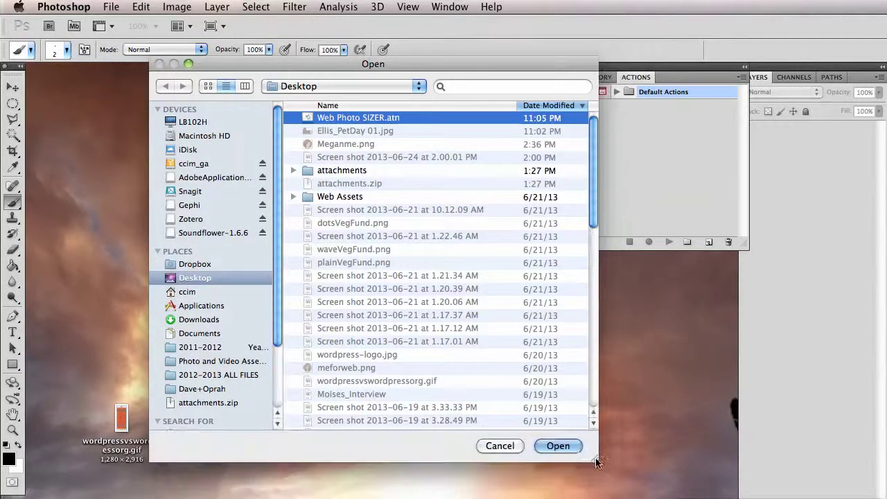
pyautogui.click(561, 443)
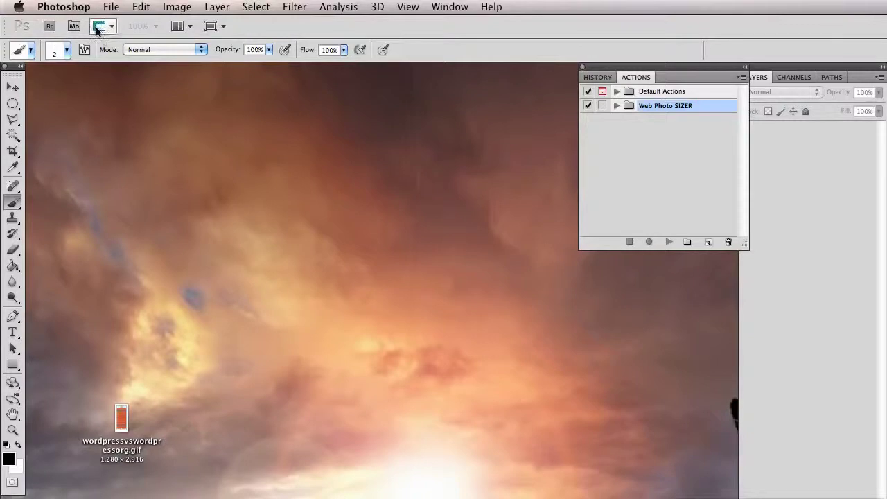
pyautogui.click(111, 7)
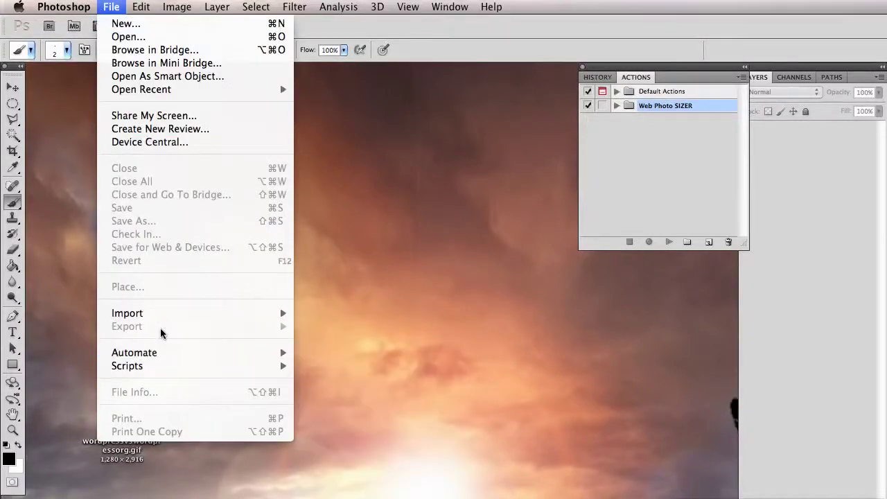
# In the Batch dialog, choose the Web Photo SIZER set so Resize for Web plays
pyautogui.moveTo(154, 355)
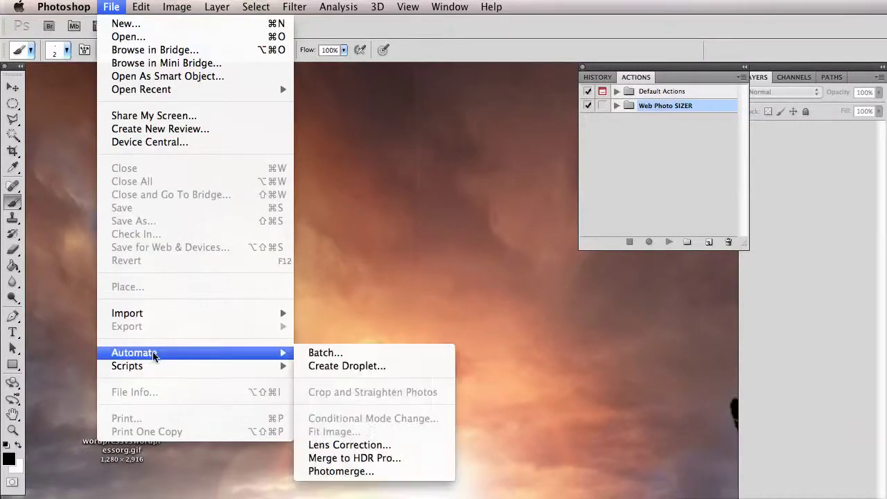
pyautogui.click(369, 353)
pyautogui.moveTo(672, 246); pyautogui.dragTo(224, 80)
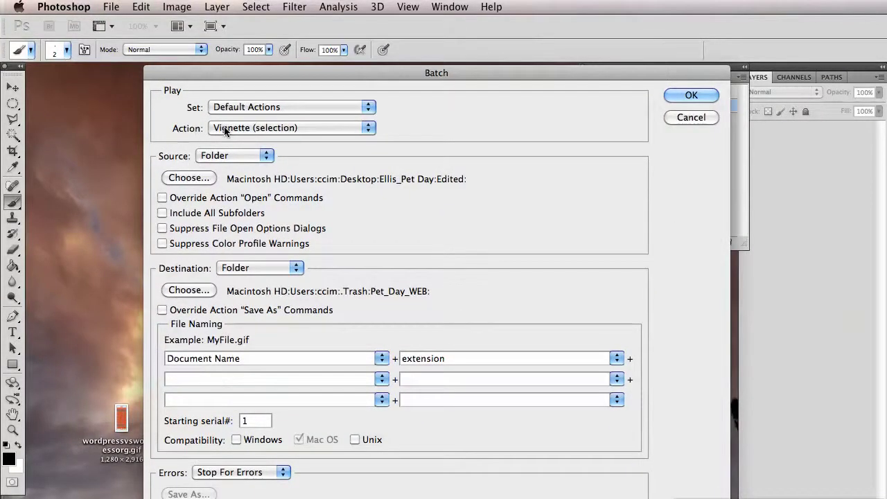
pyautogui.click(224, 126)
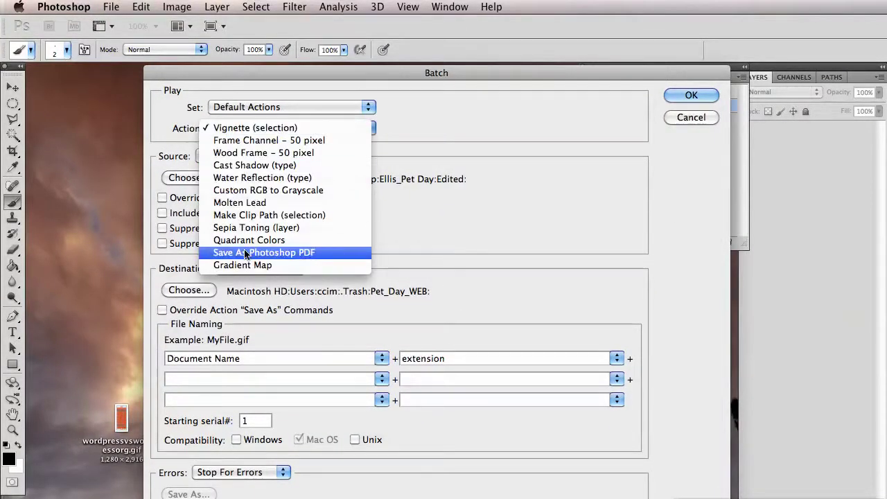
pyautogui.click(277, 102)
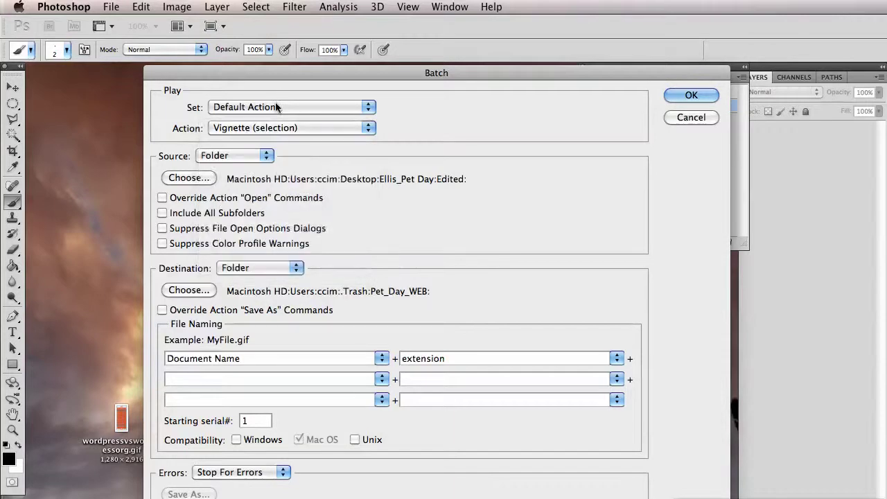
pyautogui.click(358, 109)
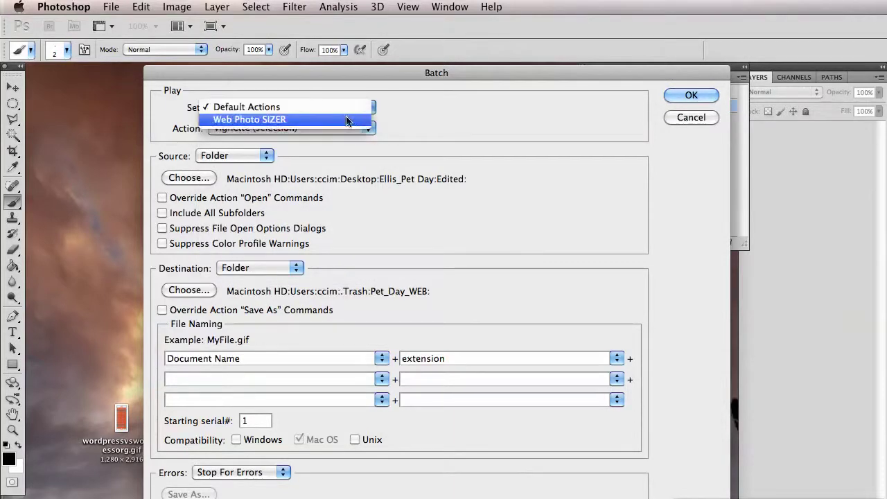
pyautogui.click(353, 119)
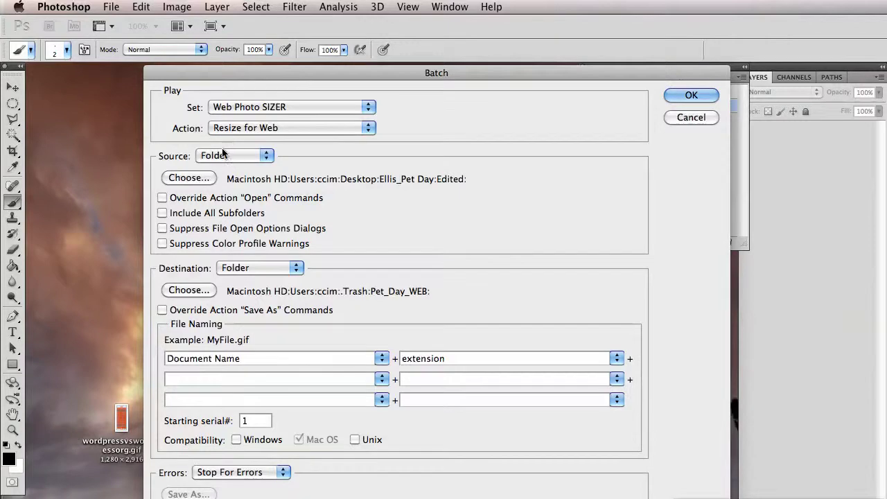
# Browse the source folder chooser to the Ellis_Pet Day folder on the Desktop
pyautogui.click(188, 178)
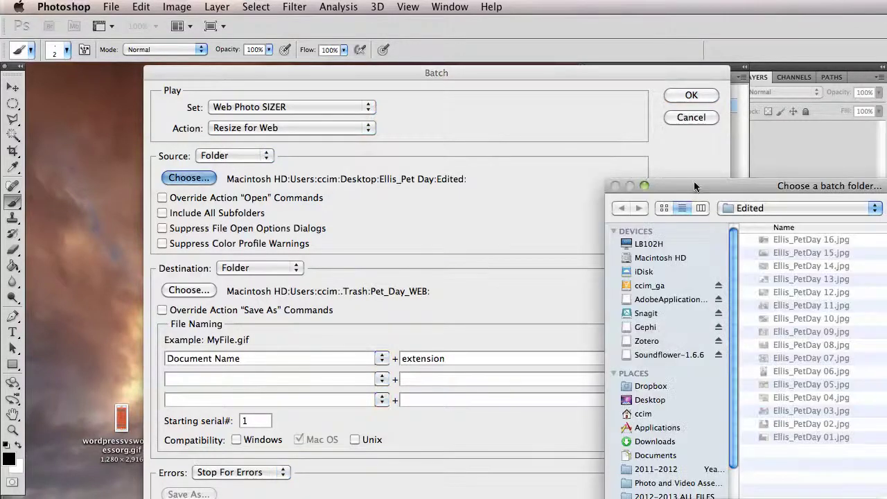
pyautogui.moveTo(693, 181); pyautogui.dragTo(340, 82)
pyautogui.click(293, 298)
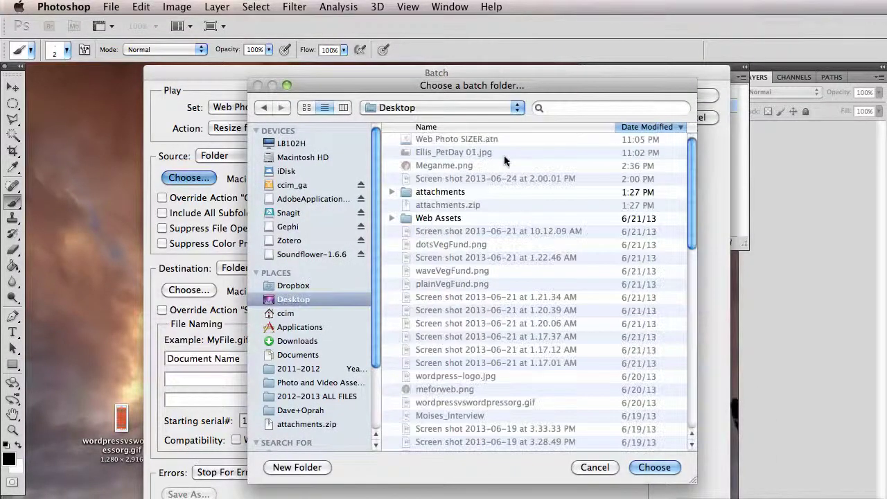
pyautogui.click(597, 125)
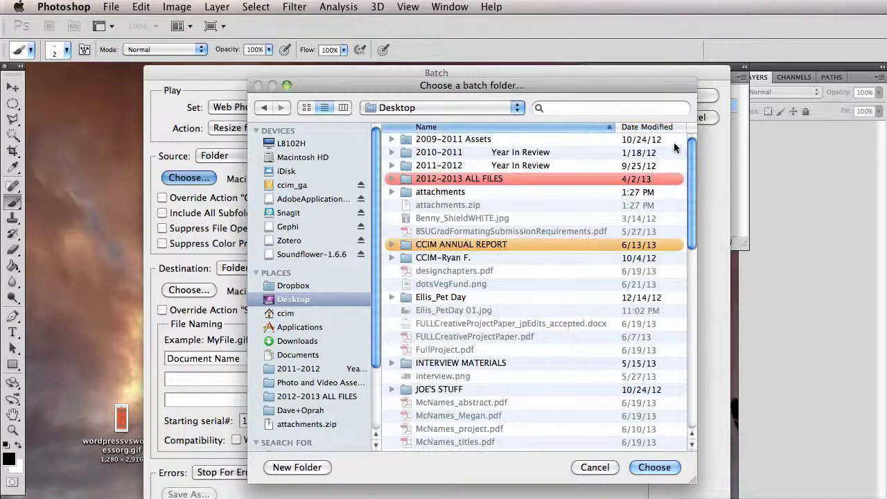
pyautogui.scroll(-1, 689, 148)
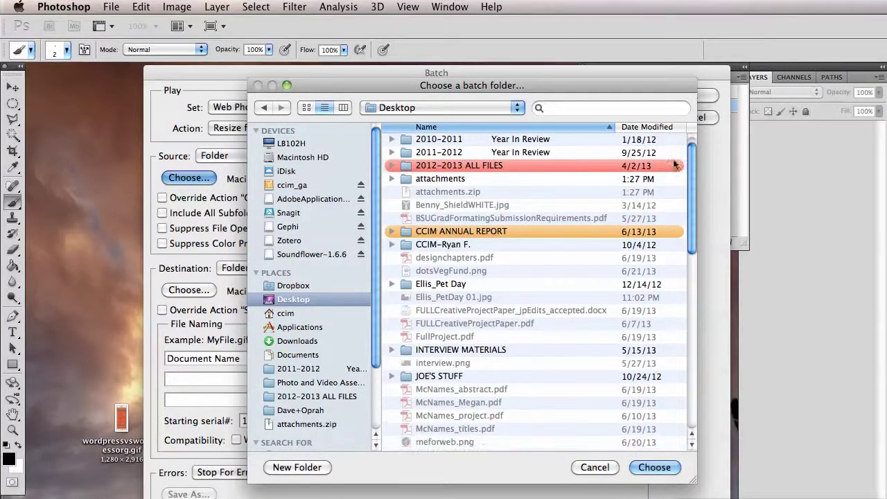
pyautogui.click(466, 284)
pyautogui.doubleClick(465, 284)
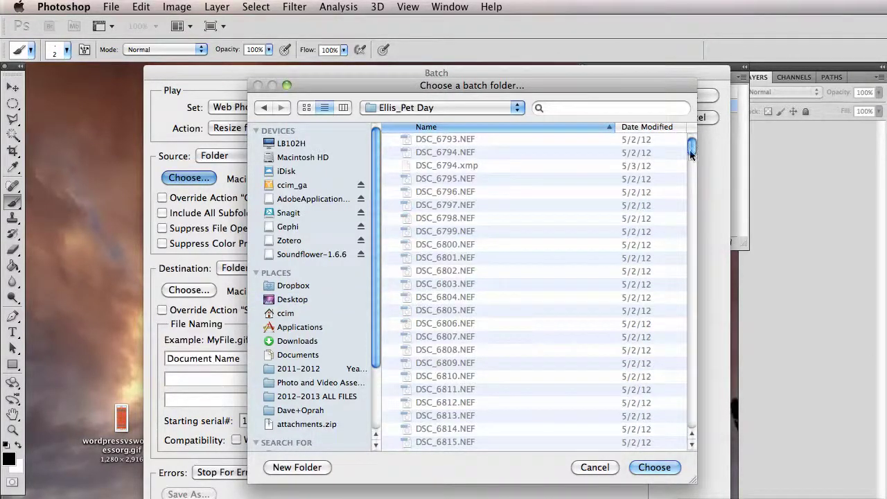
# Pick the Edited folder inside Ellis_Pet Day as the batch source
pyautogui.scroll(-15, 659, 371)
pyautogui.scroll(-10, 659, 371)
pyautogui.click(517, 444)
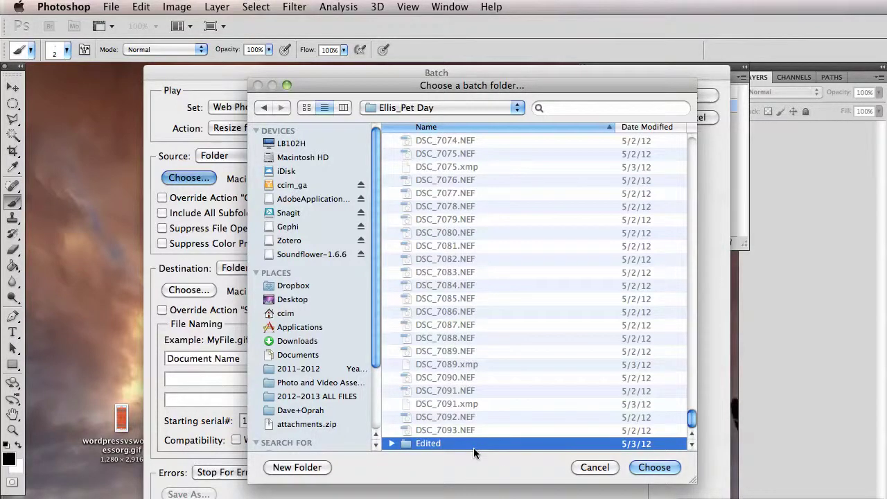
pyautogui.click(392, 444)
pyautogui.scroll(-3, 691, 414)
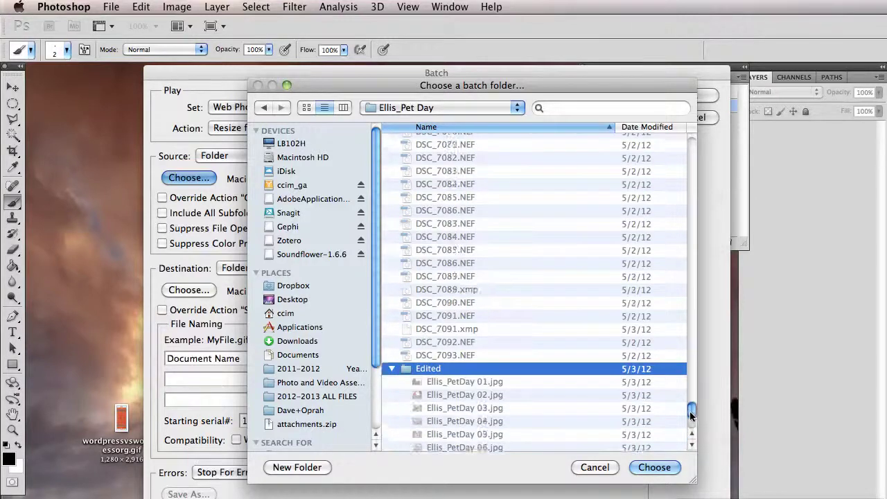
pyautogui.scroll(-5, 691, 415)
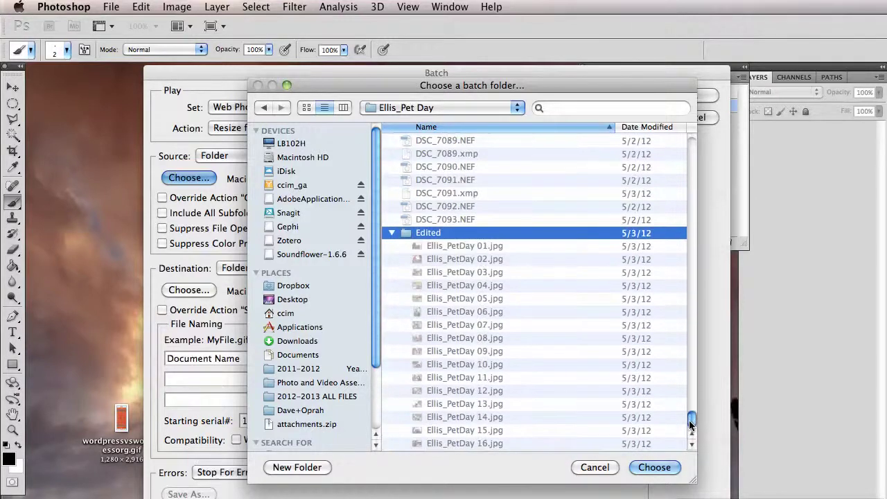
pyautogui.click(391, 234)
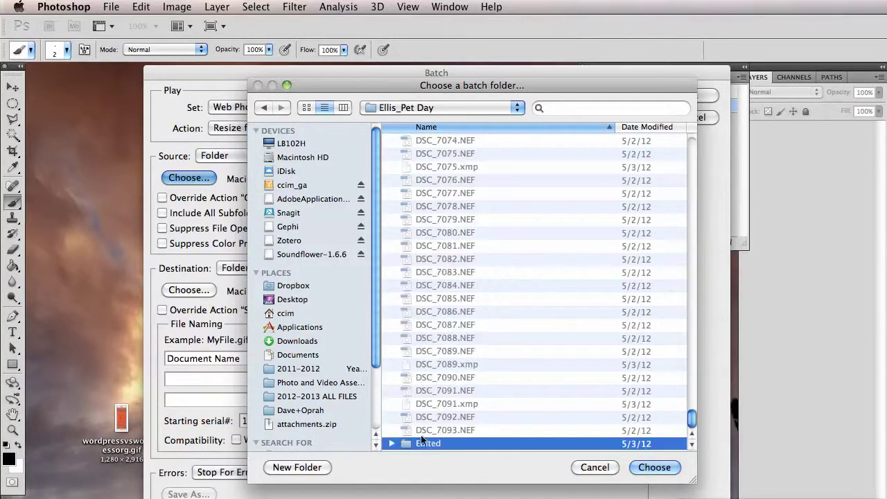
pyautogui.click(648, 469)
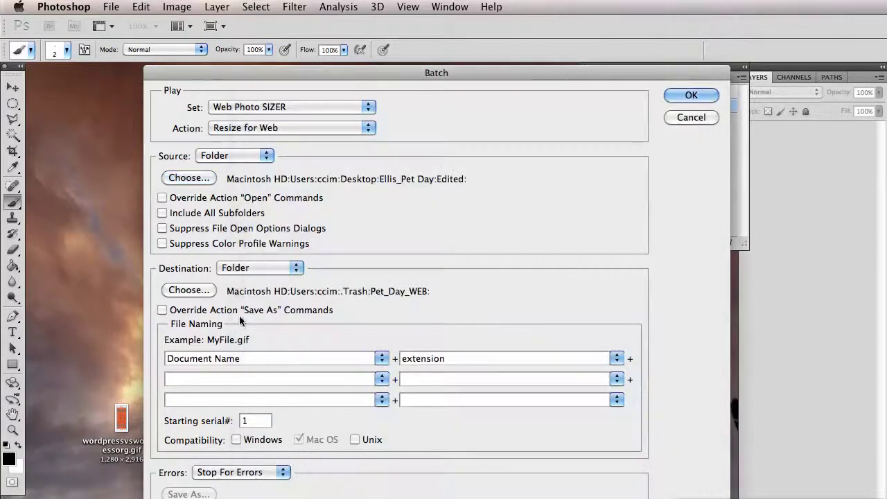
# Keep Folder as the batch destination and browse to the Desktop
pyautogui.click(248, 270)
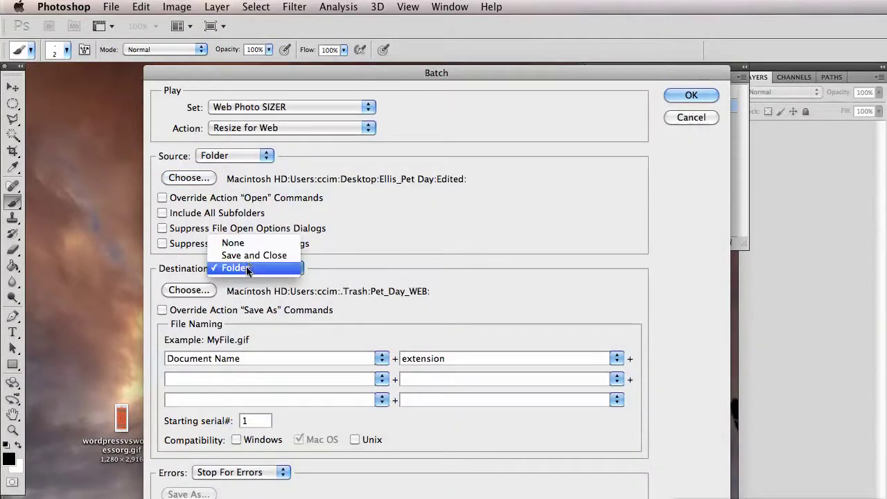
pyautogui.click(247, 269)
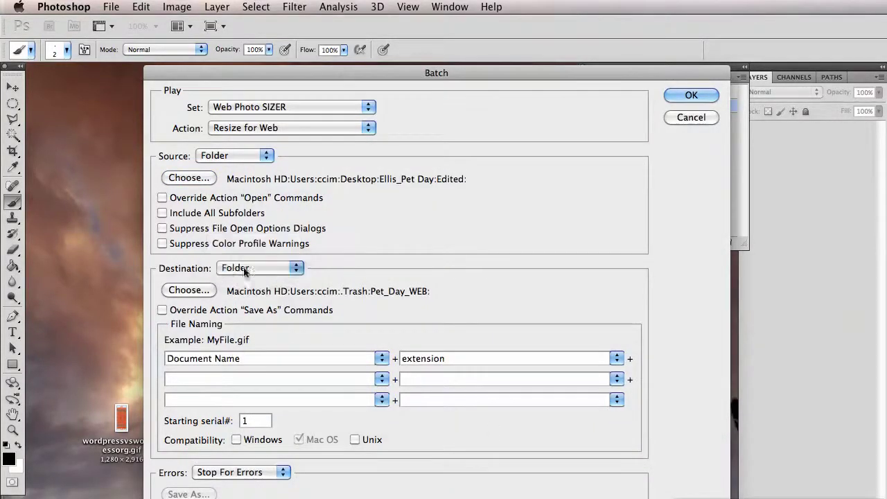
pyautogui.click(189, 290)
pyautogui.click(316, 301)
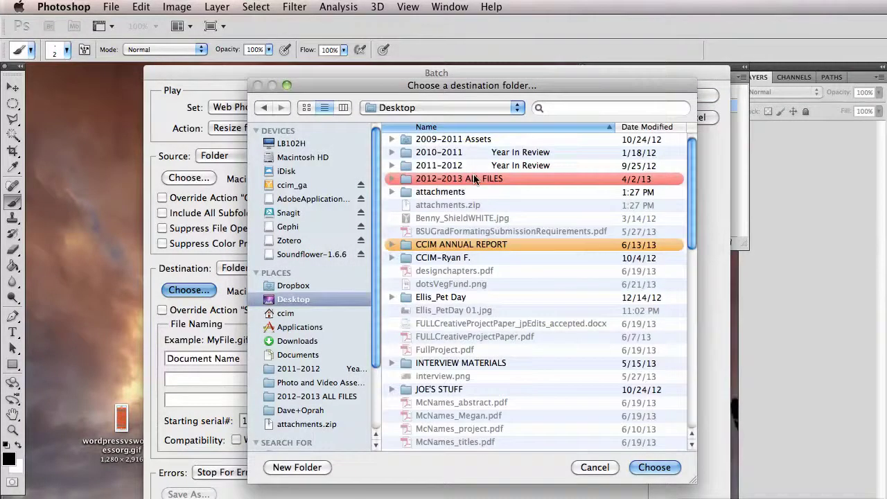
# Create a new Ellis_Pet_Day_WEB folder as the destination and run the batch
pyautogui.click(317, 469)
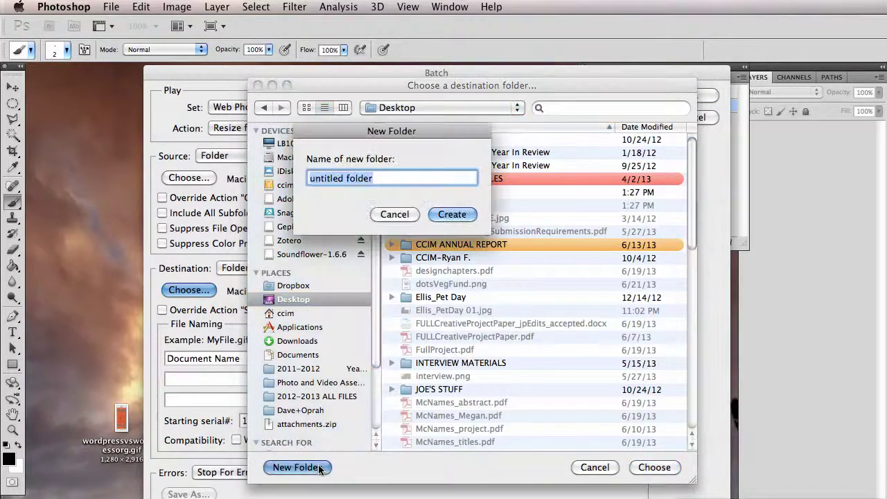
pyautogui.write('P')
pyautogui.write('Ellis')
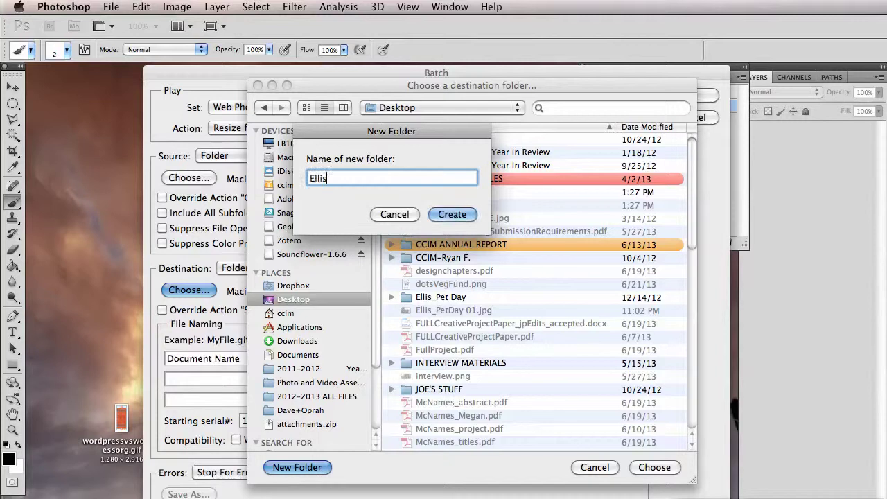
pyautogui.write('_Pet_Day_WEB')
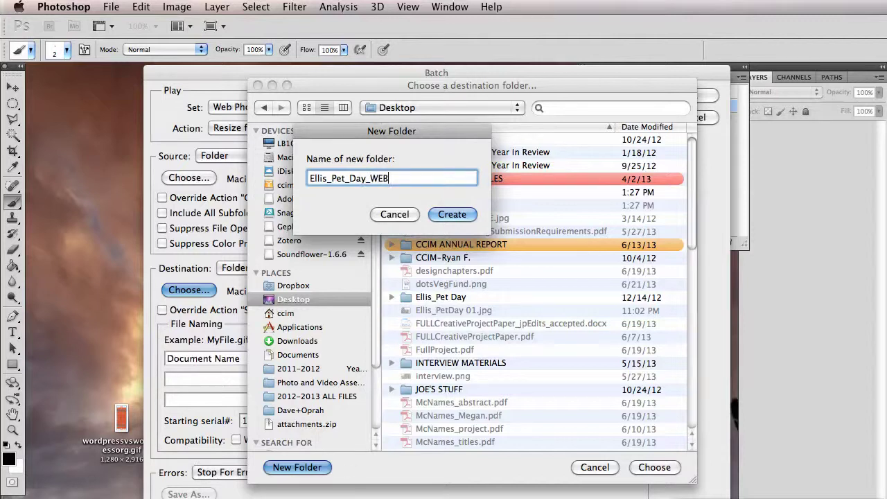
pyautogui.click(472, 219)
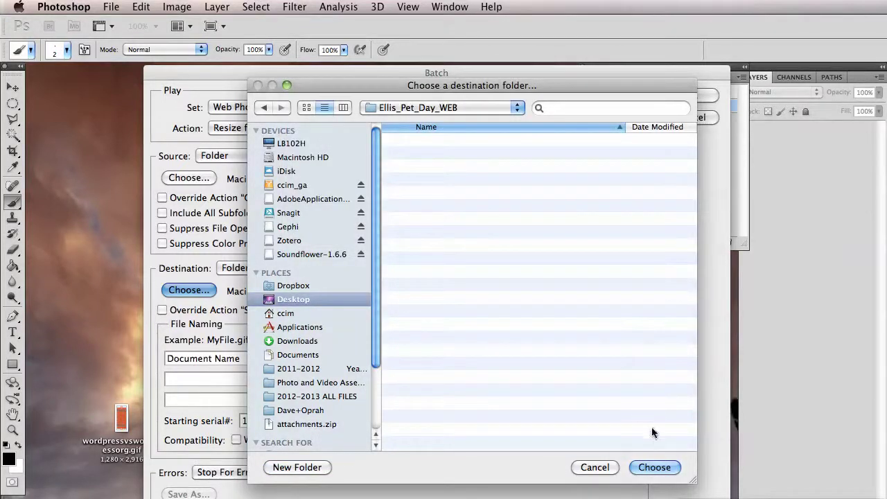
pyautogui.click(653, 467)
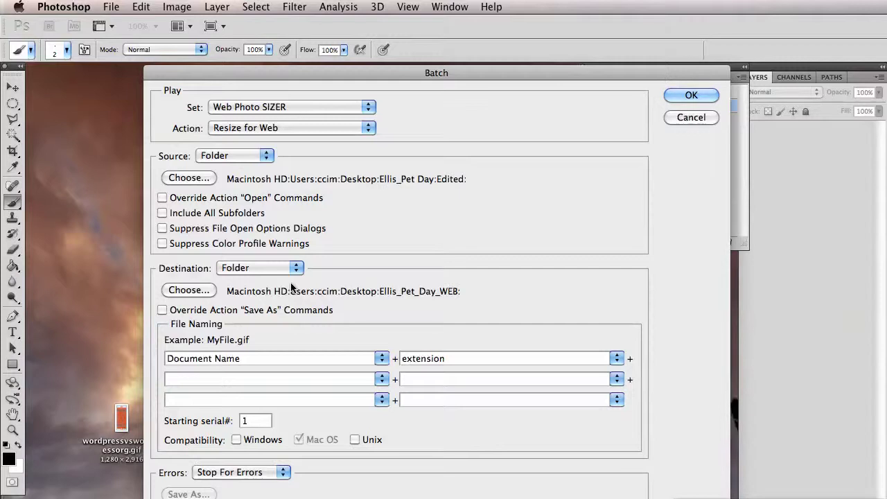
pyautogui.click(682, 97)
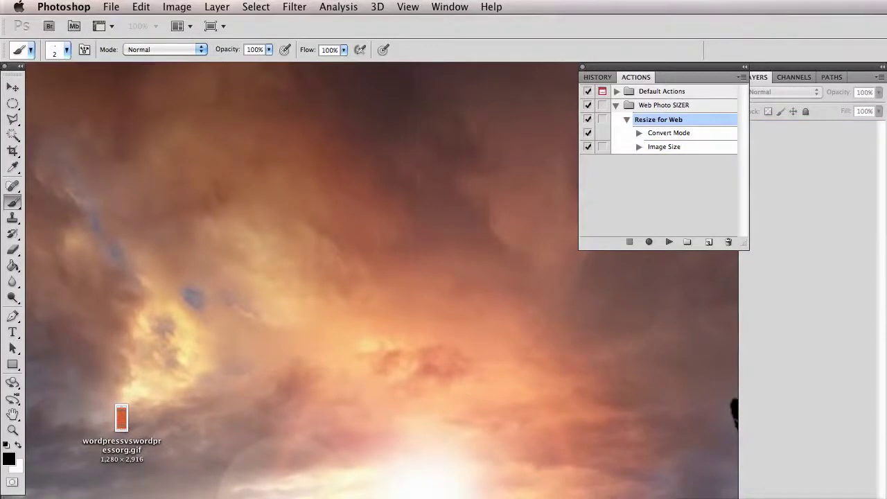
# Hide Photoshop with Cmd+H once the batch resize has finished
pyautogui.press('super+h')
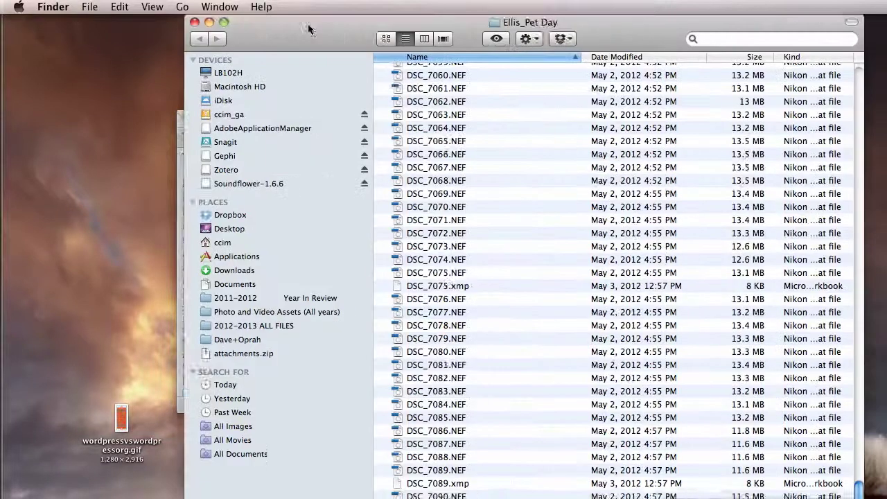
# Move the Ellis_Pet_Day_WEB window left to compare it with the Edited folder
pyautogui.moveTo(309, 28); pyautogui.dragTo(240, 31)
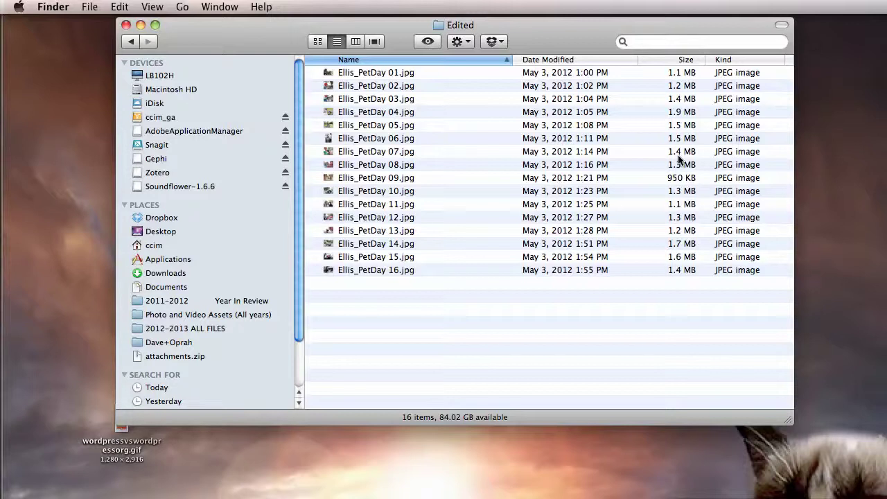
# Close the Edited window and Quick Look the resized photos from Ellis_PetDay 01 through 08
pyautogui.click(125, 25)
pyautogui.click(533, 167)
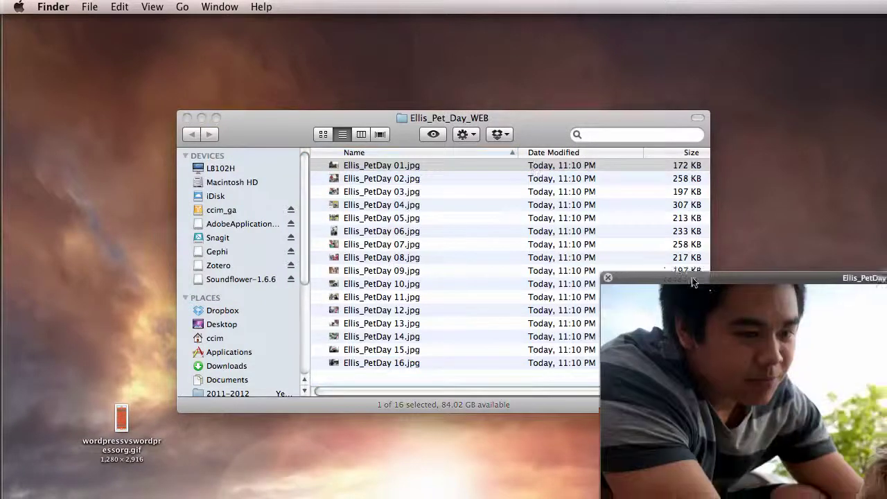
pyautogui.press('space')
pyautogui.press('Down')
pyautogui.press('Down')
pyautogui.press('Down')
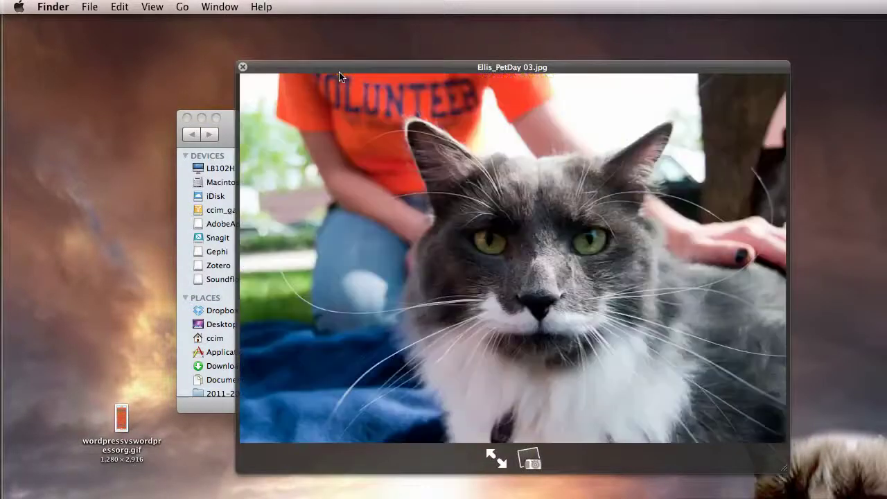
pyautogui.press('Down')
pyautogui.press('Down')
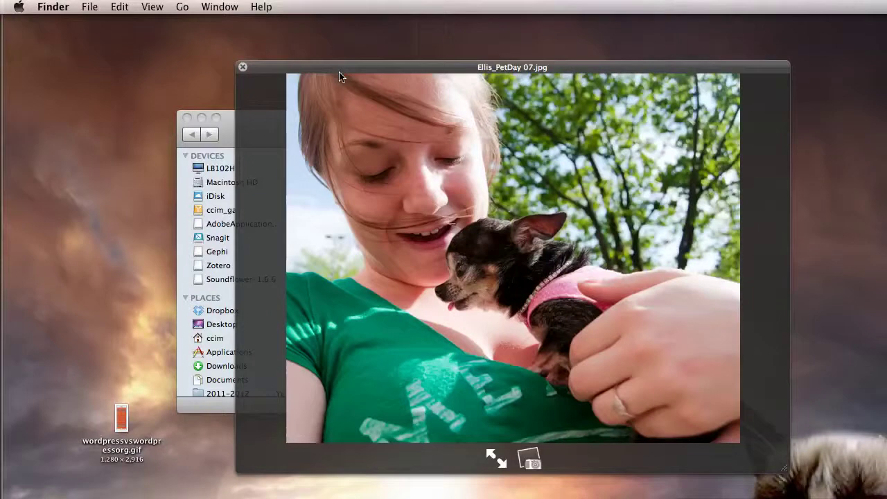
pyautogui.press('Down')
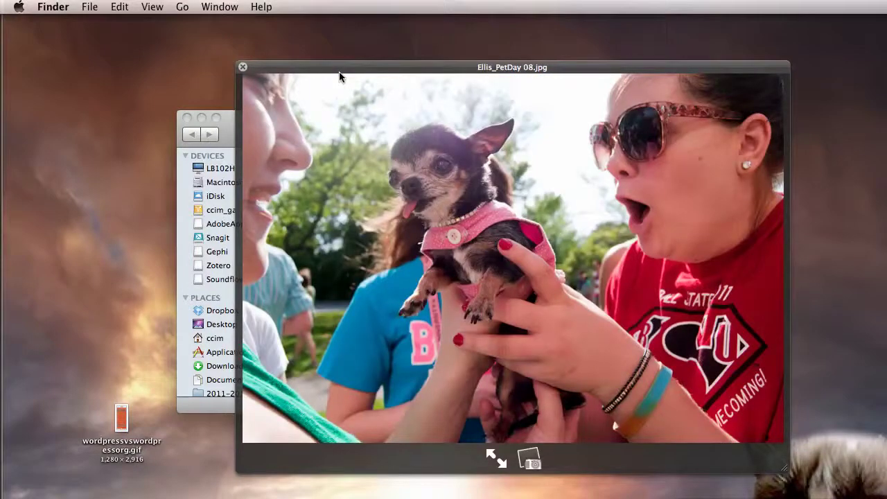
pyautogui.press('space')
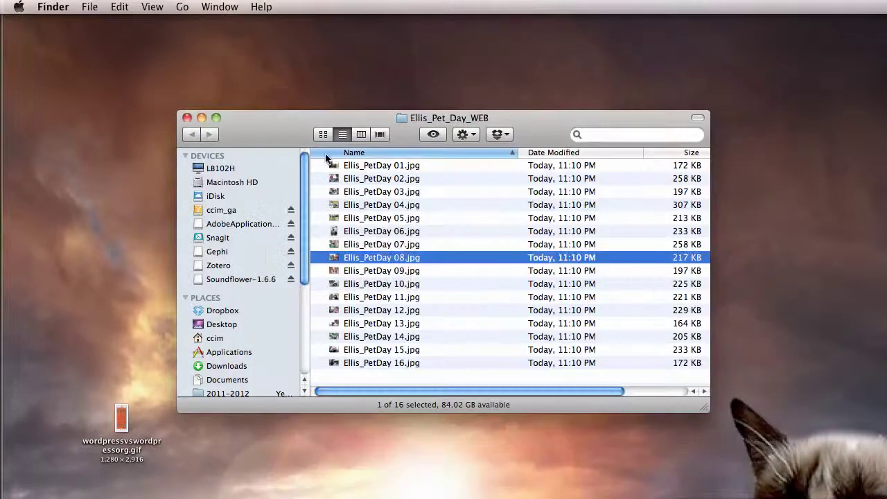
pyautogui.moveTo(557, 114); pyautogui.dragTo(517, 109)
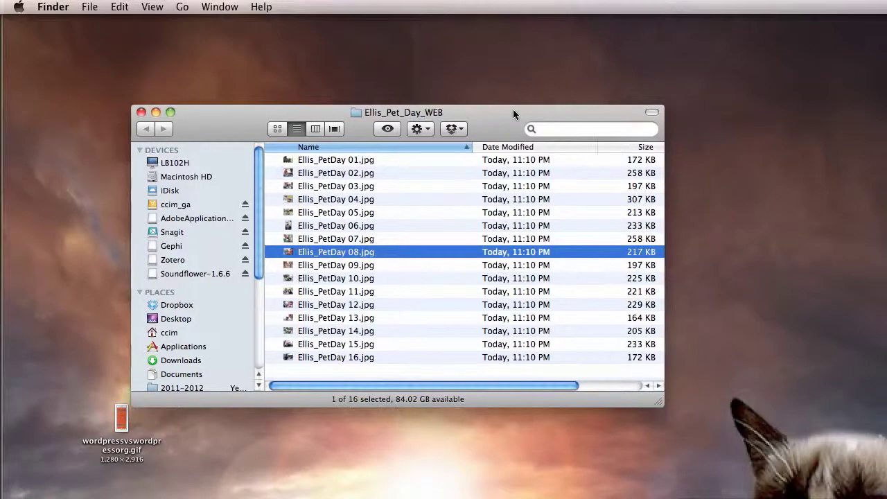